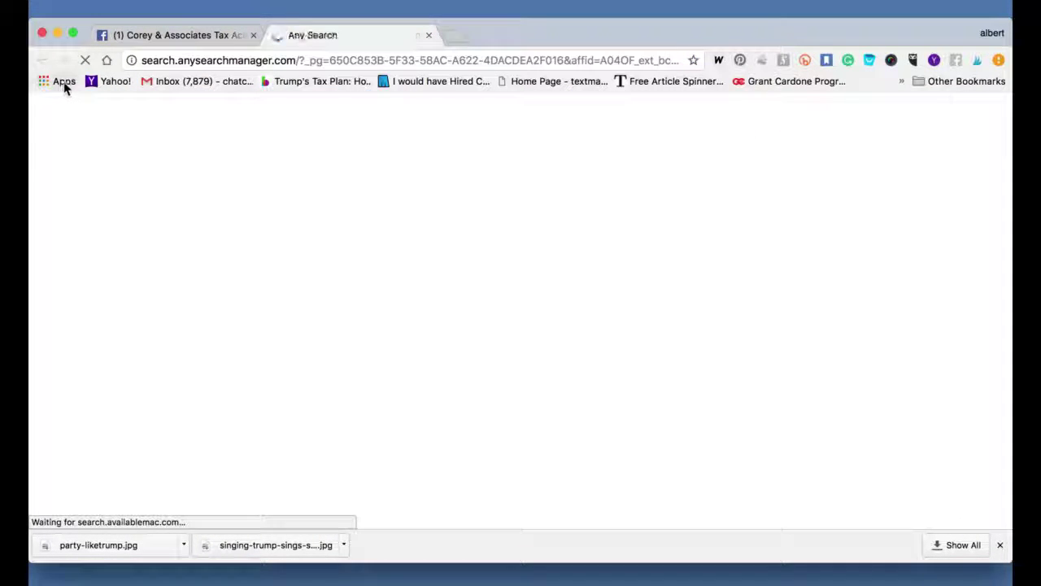
Open the Chrome Apps page in a new tab.
{"action": "left_click", "coordinate": [63, 83]}
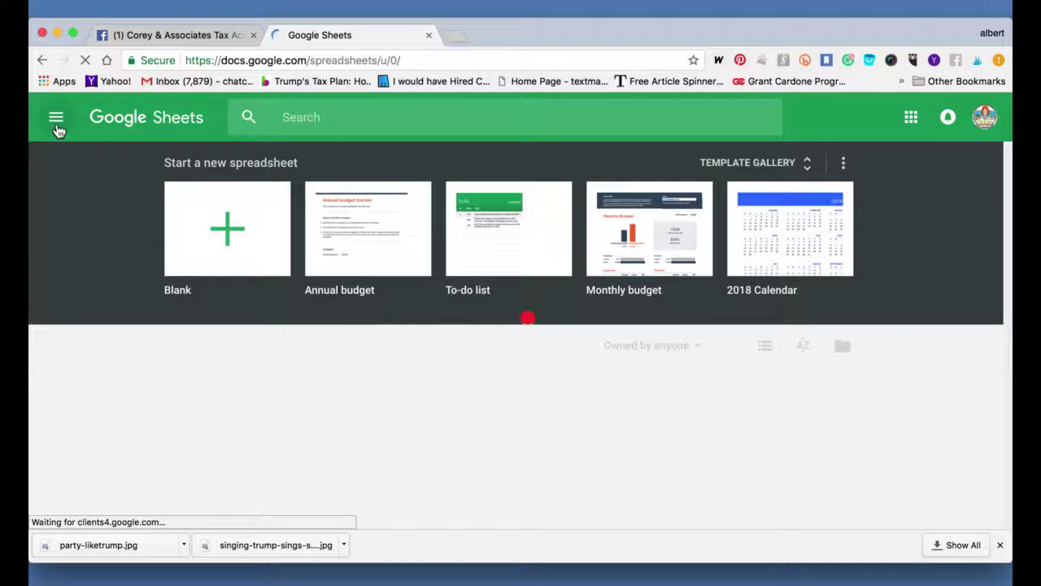
Switch from Google Sheets to Google Docs through the Google apps list.
{"action": "left_click", "coordinate": [57, 128]}
{"action": "left_click", "coordinate": [93, 169]}
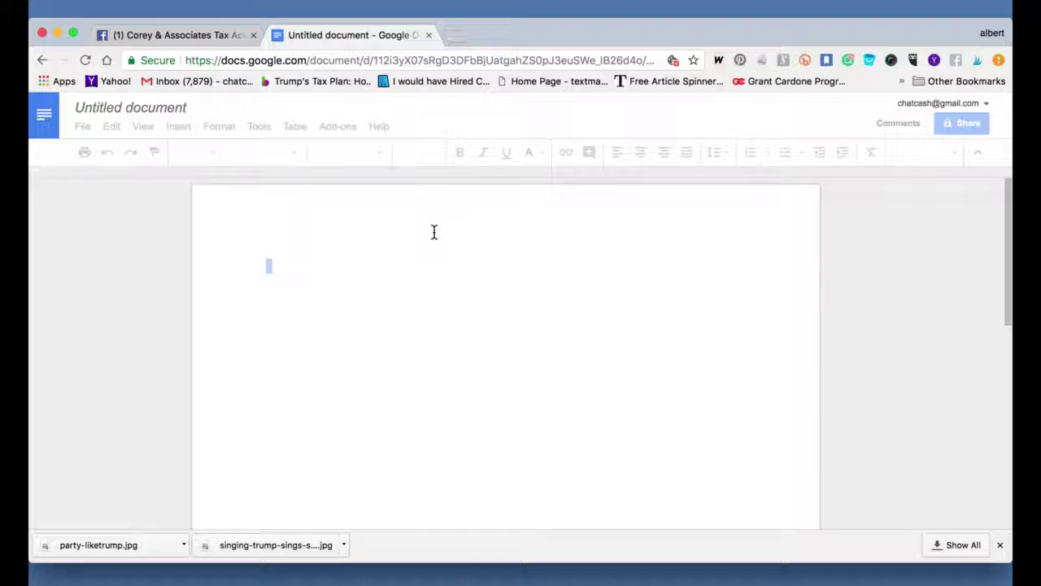
Type 'cReo', then add 'Corey ^ Associates Accounting Services' on the line below.
{"action": "type", "text": "cReo yuh"}
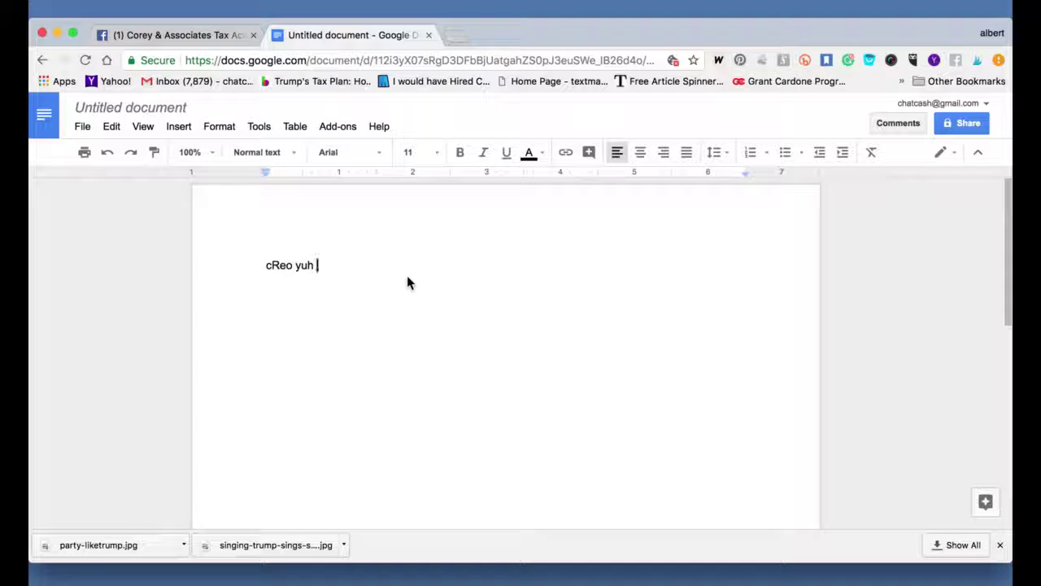
{"action": "key", "text": "BackSpace"}
{"action": "key", "text": "BackSpace"}
{"action": "key", "text": "BackSpace"}
{"action": "key", "text": "BackSpace"}
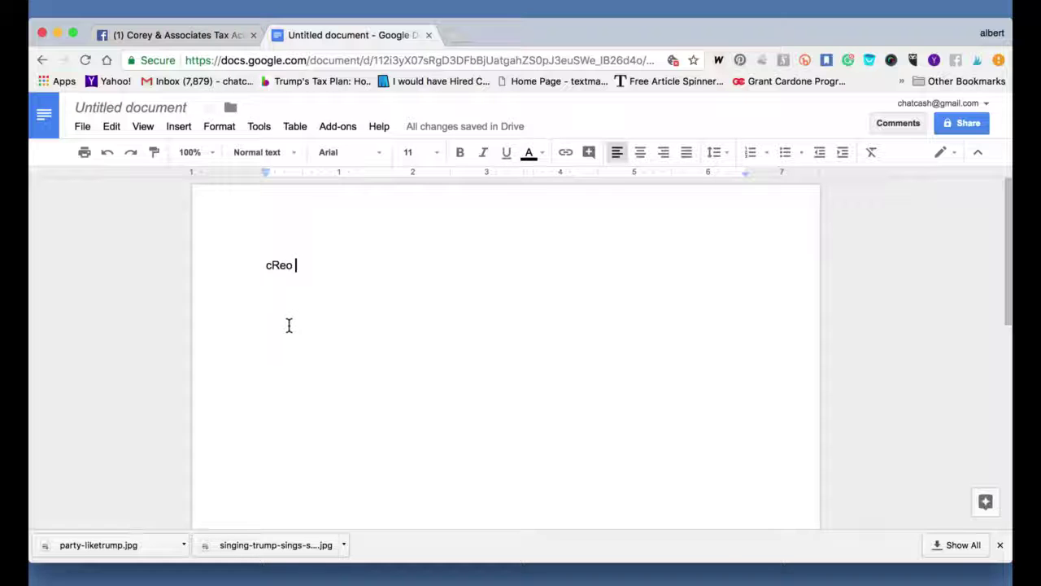
{"action": "double_click", "coordinate": [323, 263]}
{"action": "key", "text": "Return"}
{"action": "key", "text": "Return"}
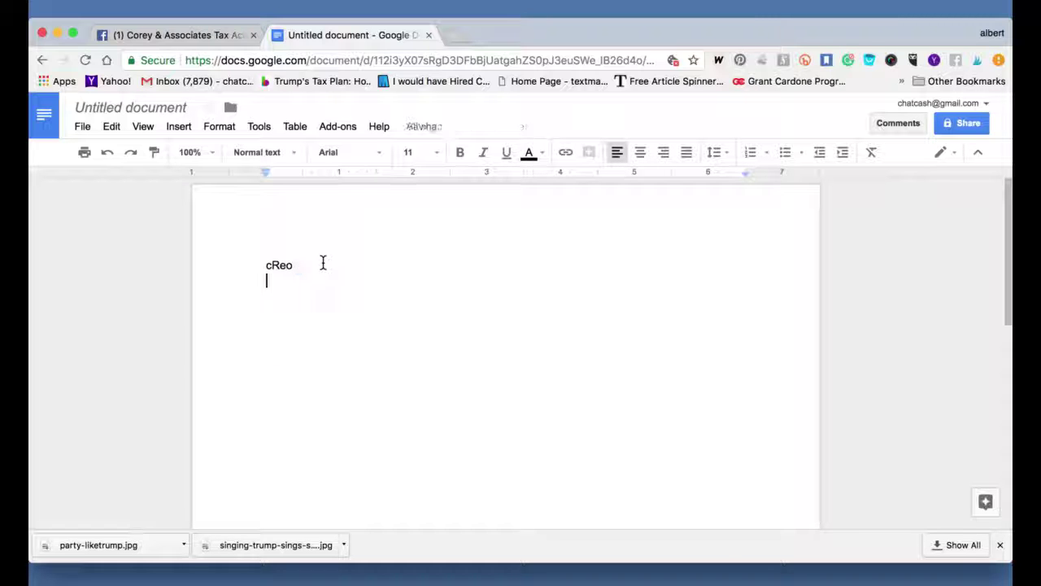
{"action": "type", "text": "Corey "}
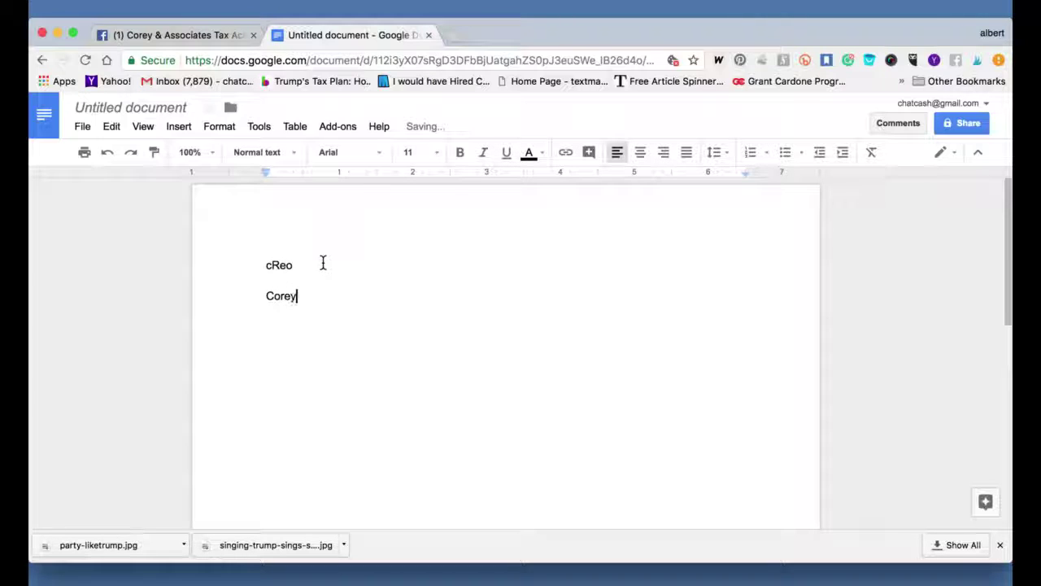
{"action": "type", "text": "^ Associates Account"}
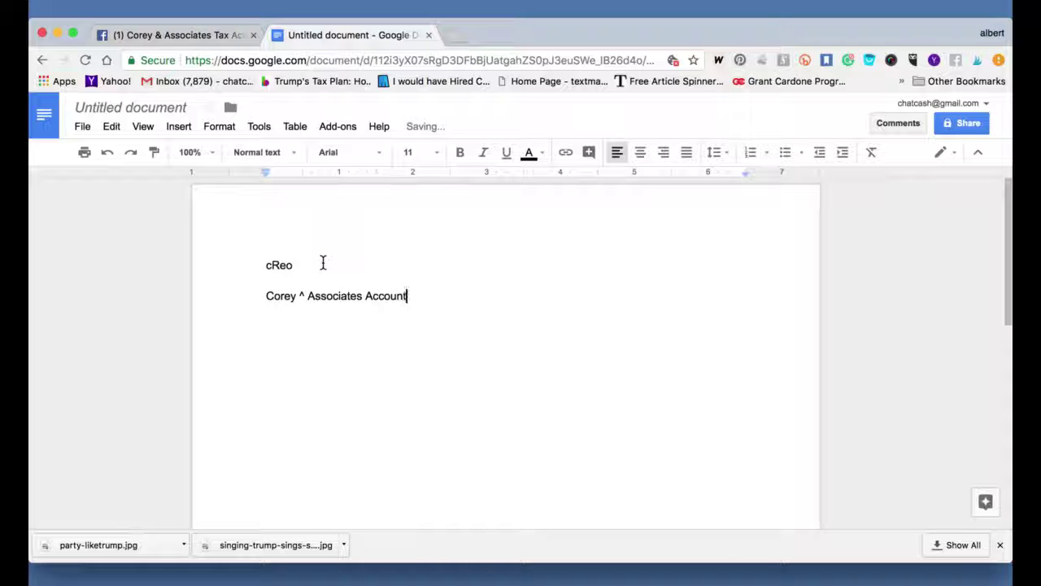
{"action": "type", "text": "ing"}
{"action": "key", "text": "BackSpace"}
{"action": "key", "text": "BackSpace"}
{"action": "key", "text": "BackSpace"}
{"action": "type", "text": "in"}
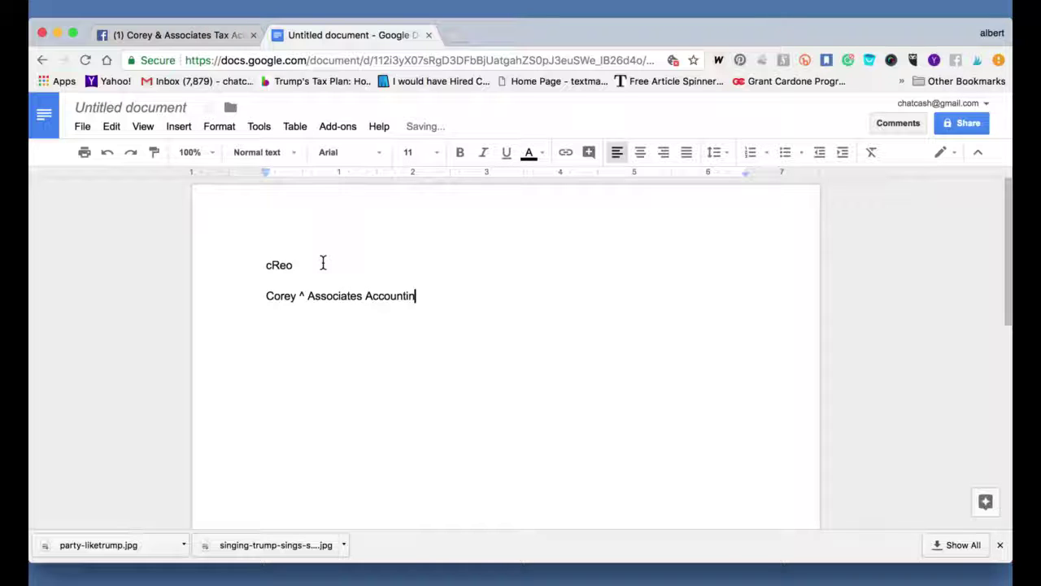
{"action": "type", "text": "g Ser"}
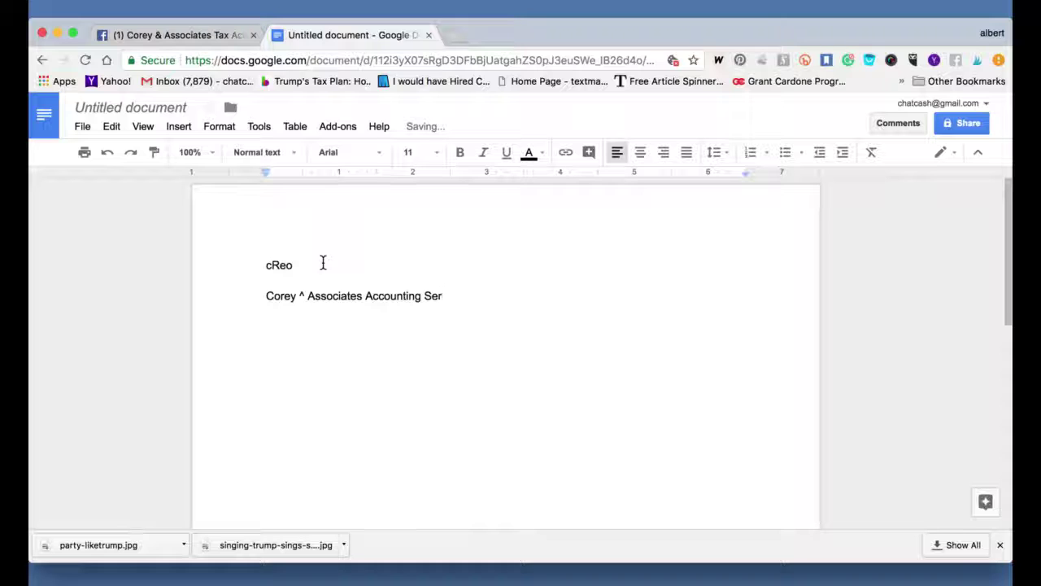
{"action": "type", "text": "vices"}
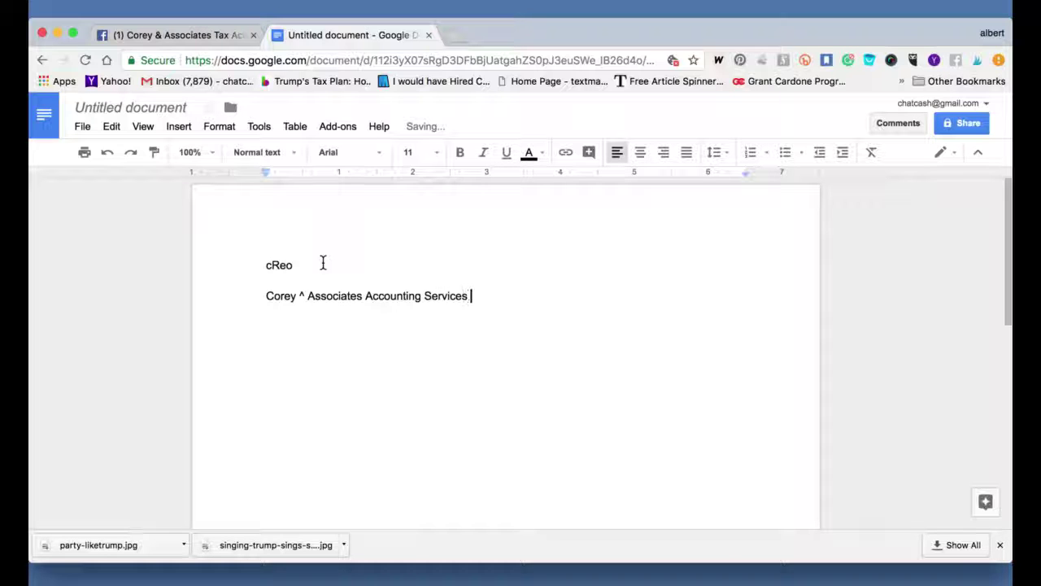
{"action": "key", "text": "Return"}
Enter the office's street address with suite, then city, state and ZIP on two lines.
{"action": "type", "text": "1800 W "}
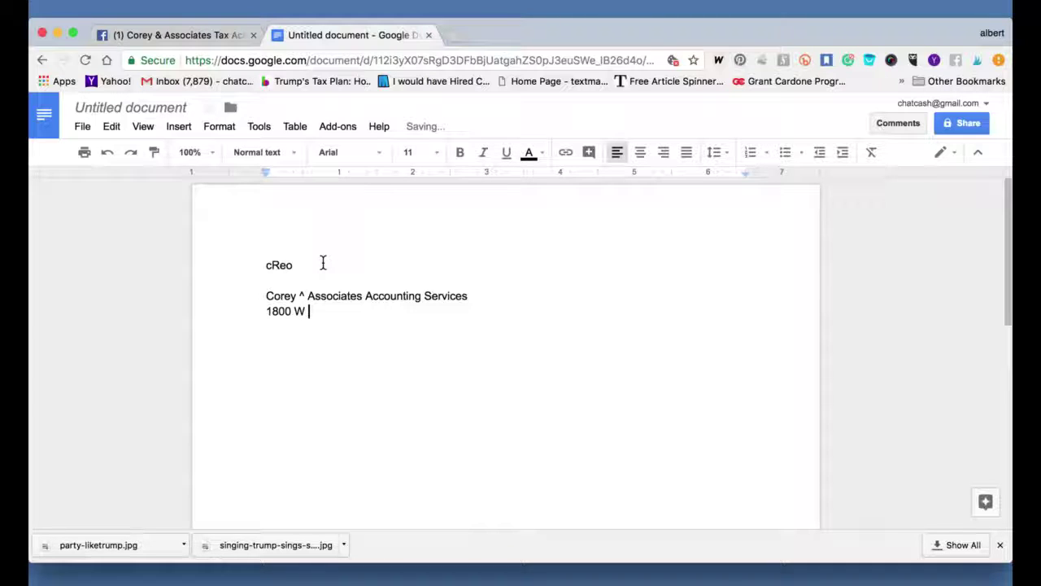
{"action": "type", "text": "68/ St  sutie"}
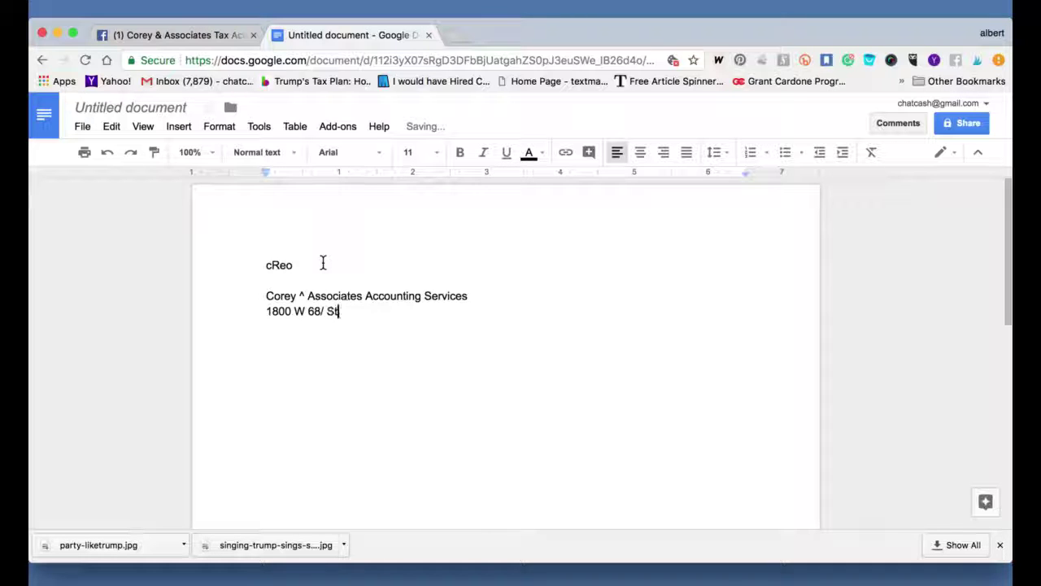
{"action": "key", "text": "BackSpace"}
{"action": "key", "text": "BackSpace"}
{"action": "key", "text": "BackSpace"}
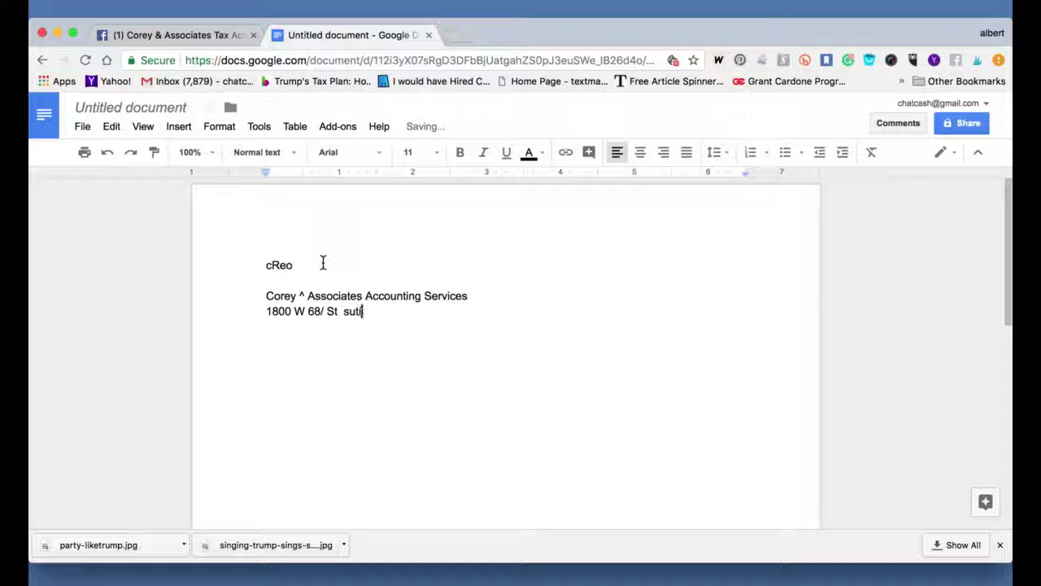
{"action": "key", "text": "BackSpace"}
{"action": "type", "text": "ite 118"}
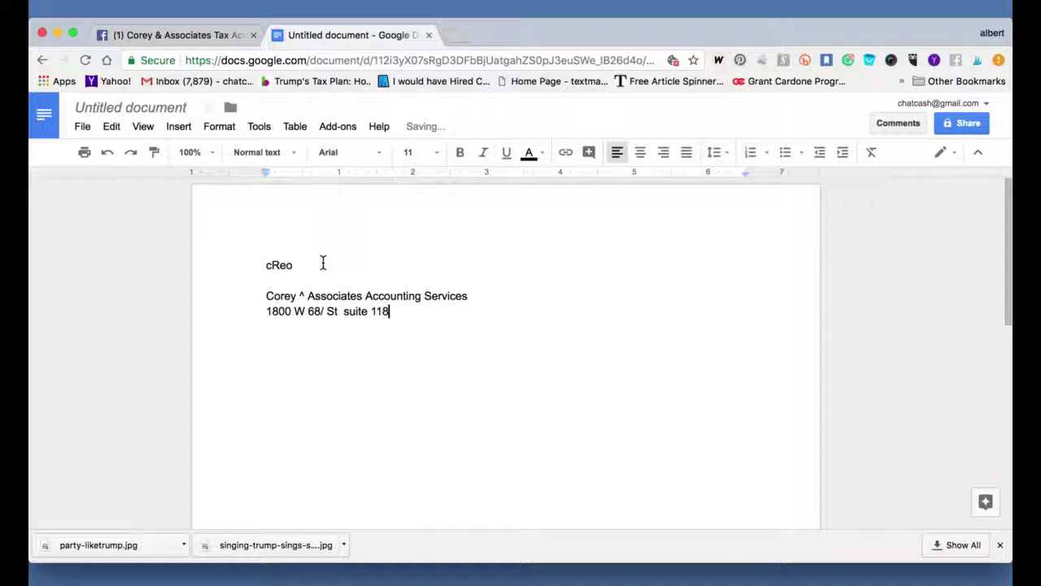
{"action": "key", "text": "Return"}
{"action": "type", "text": "Hialeah fl 33014"}
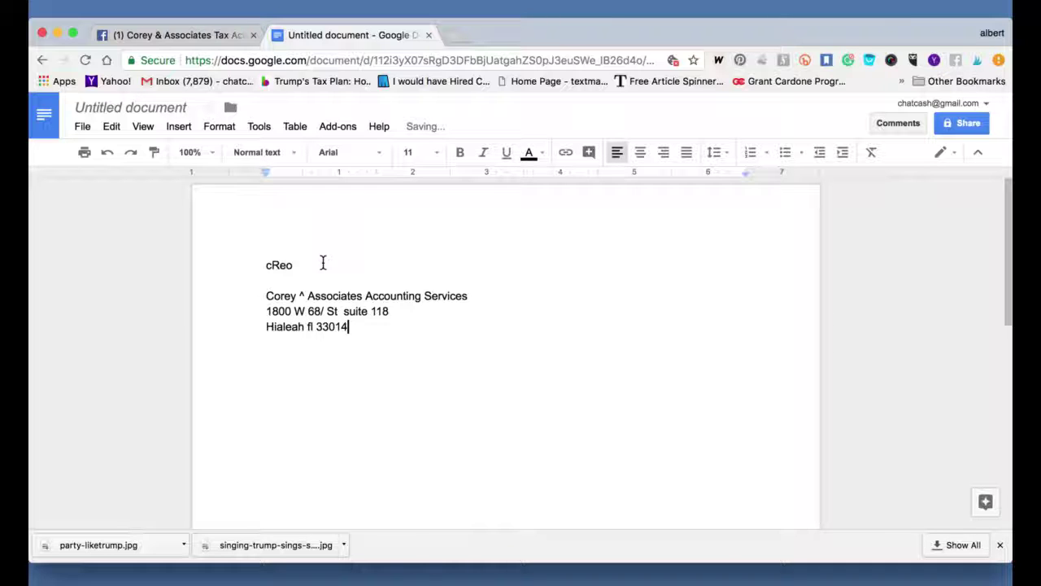
Start a 'Free Consultation' line below the address.
{"action": "key", "text": "Return"}
{"action": "key", "text": "Return"}
{"action": "type", "text": "Free Consultaion"}
{"action": "key", "text": "BackSpace"}
{"action": "key", "text": "BackSpace"}
{"action": "key", "text": "BackSpace"}
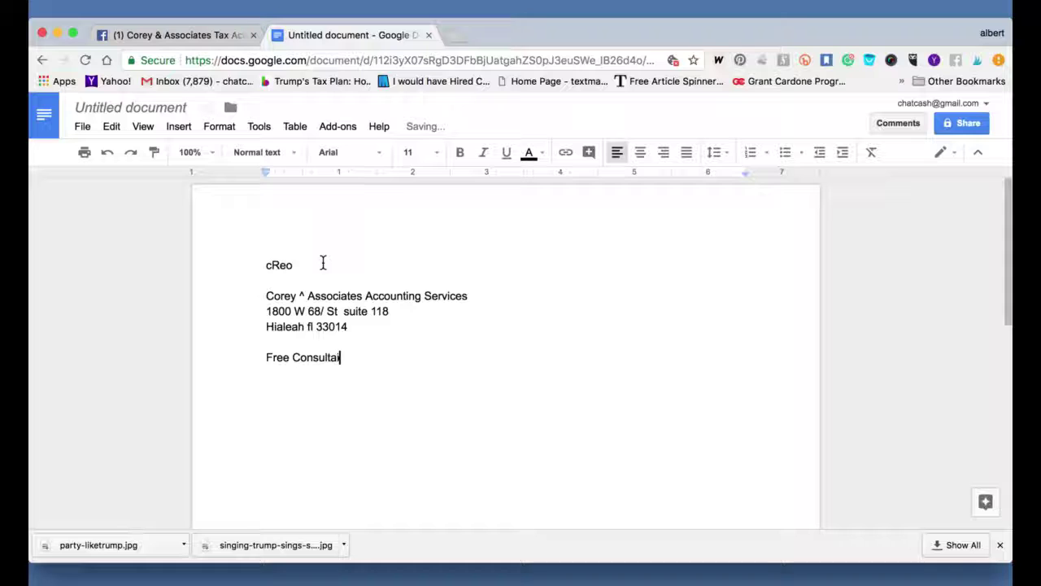
Finish 'Free Consultation' and add the business website address as a link.
{"action": "type", "text": "tion"}
{"action": "key", "text": "Return"}
{"action": "type", "text": "Http"}
{"action": "type", "text": "://bigin"}
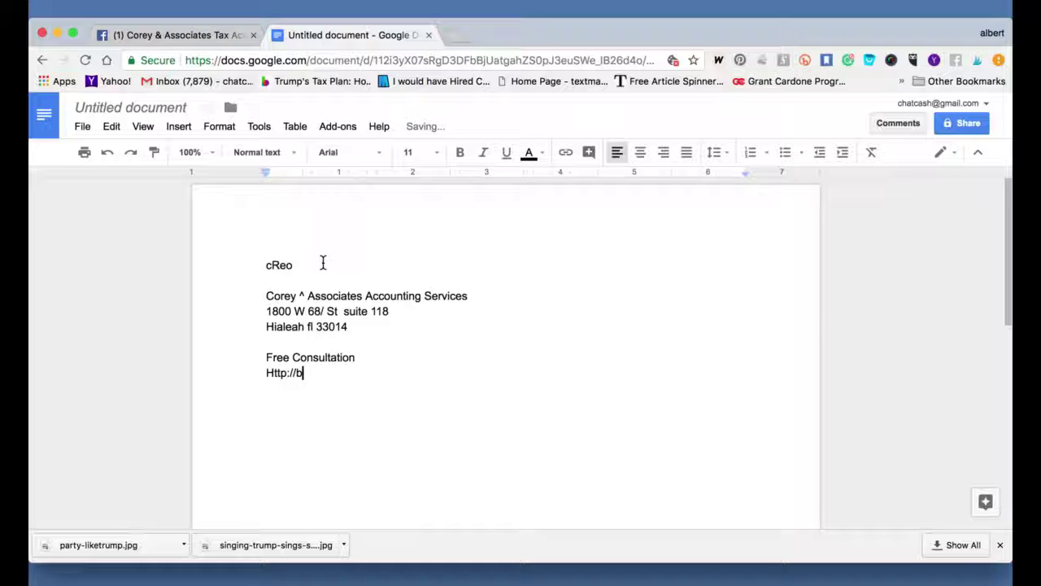
{"action": "type", "text": "srefnd.co"}
{"action": "key", "text": "BackSpace"}
{"action": "key", "text": "BackSpace"}
{"action": "key", "text": "BackSpace"}
{"action": "key", "text": "BackSpace"}
{"action": "key", "text": "BackSpace"}
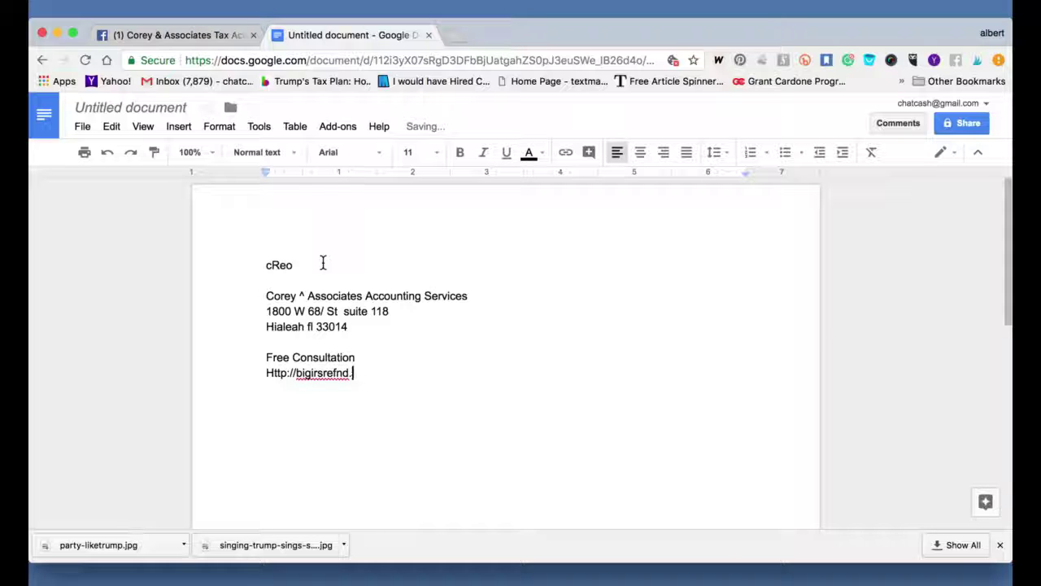
{"action": "type", "text": "und.com"}
{"action": "key", "text": "Return"}
{"action": "key", "text": "Return"}
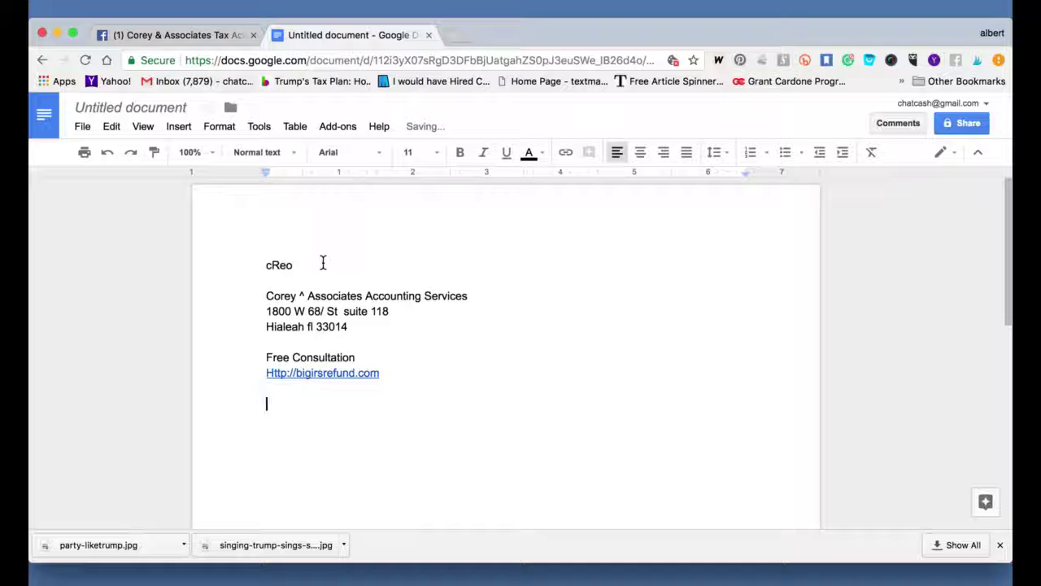
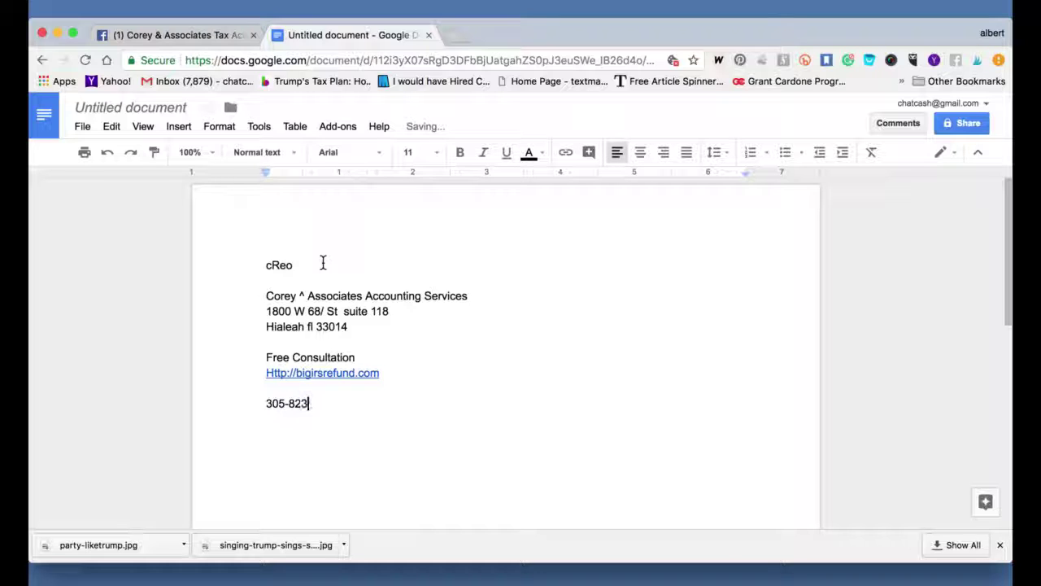
Add the office phone number, an Email line, a 'Just text to' line with the number, and 'Yes'.
{"action": "key", "text": "Return"}
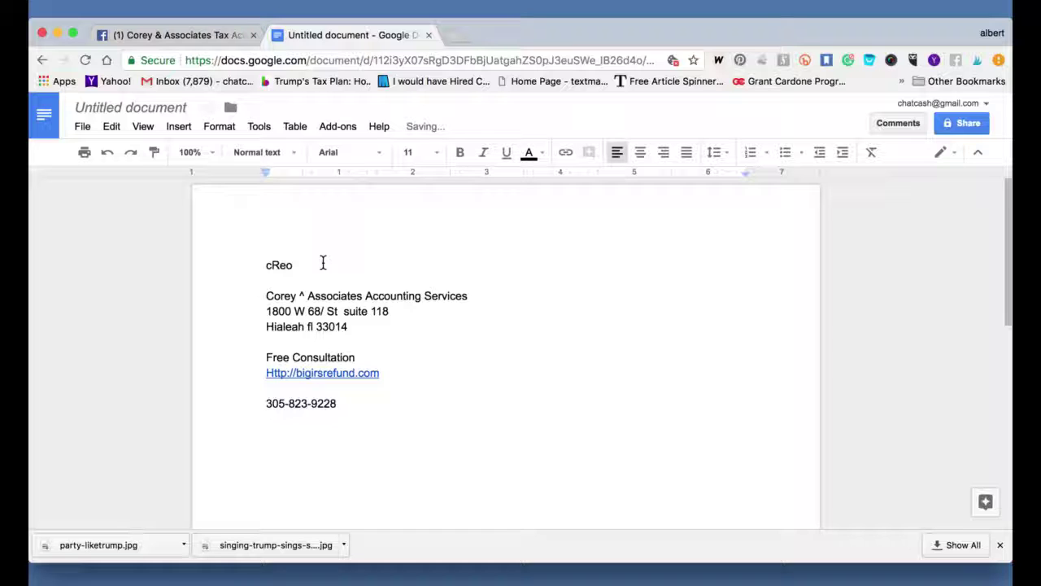
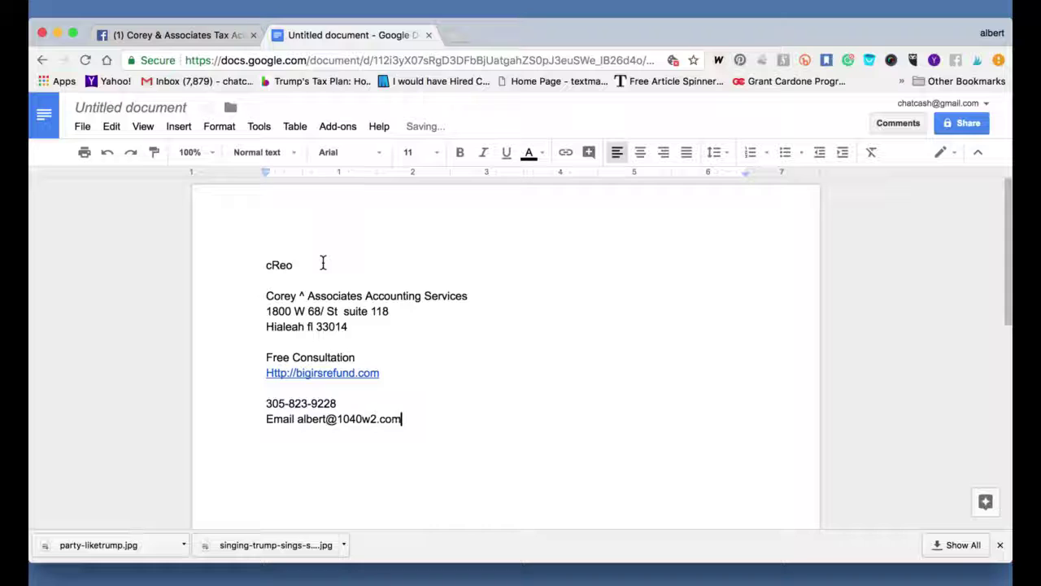
{"action": "key", "text": "Return"}
{"action": "key", "text": "Return"}
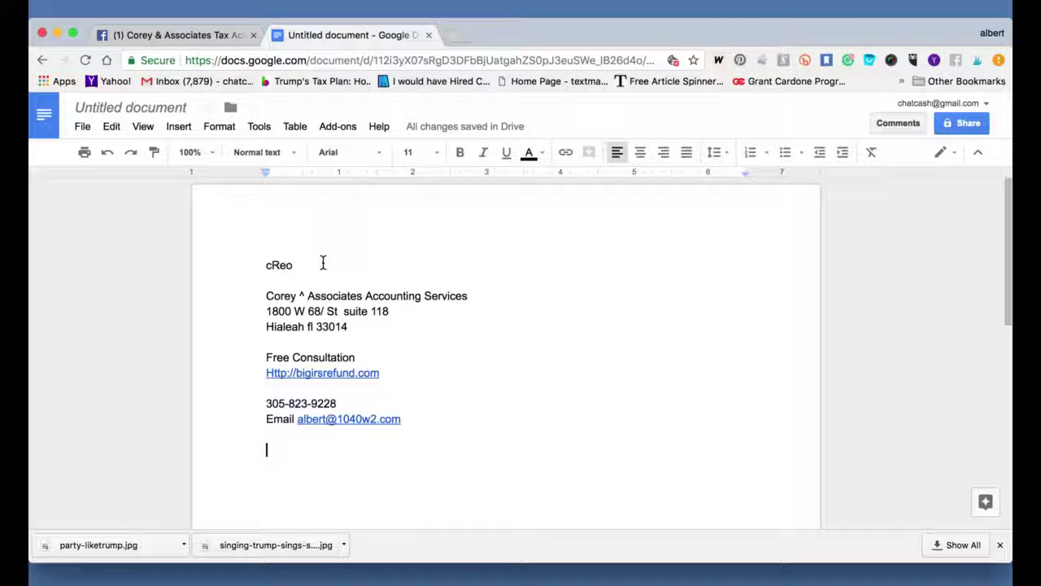
{"action": "type", "text": "Just "}
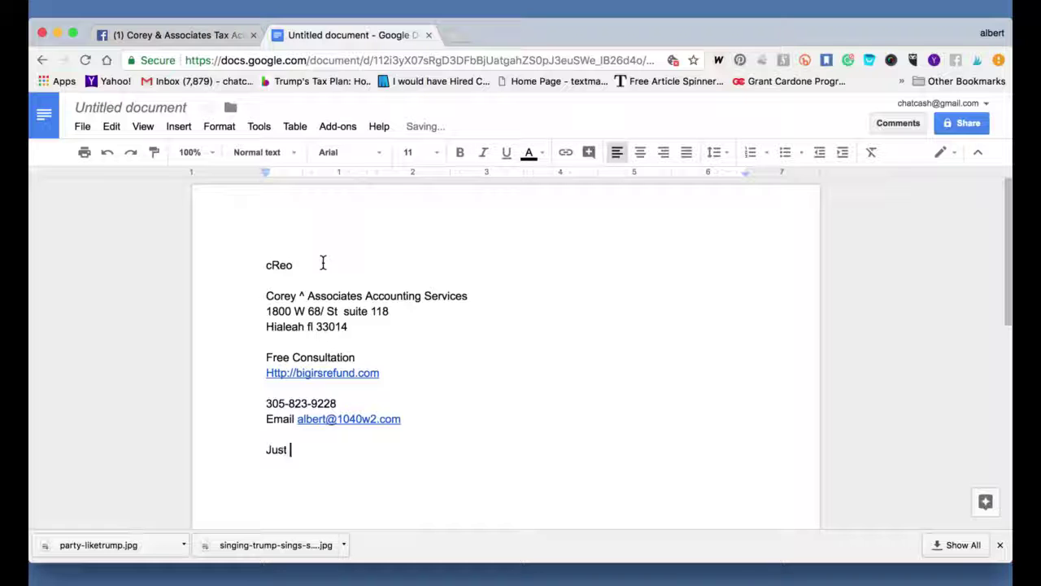
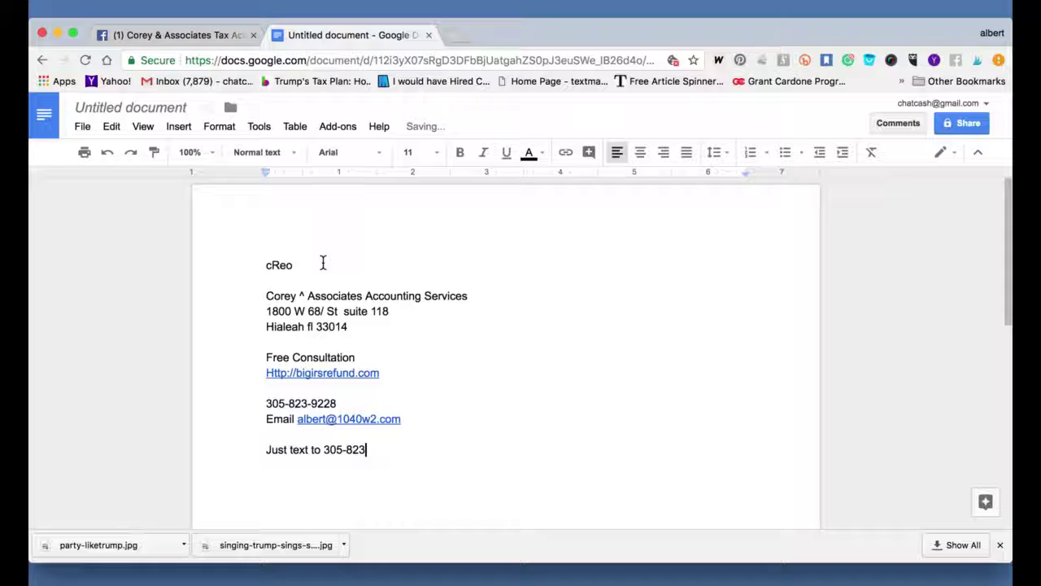
{"action": "key", "text": "Return"}
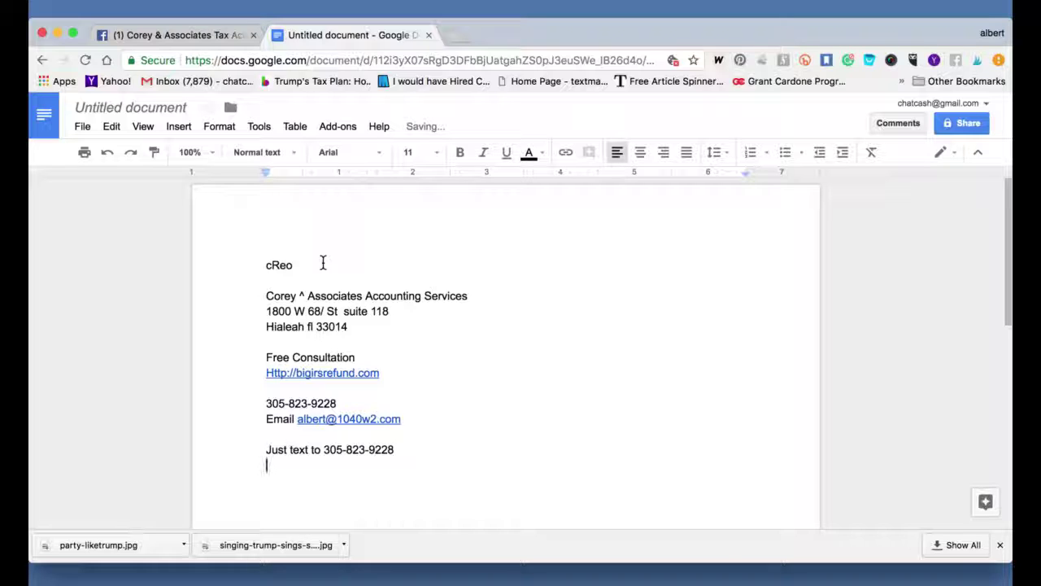
{"action": "type", "text": "Yes"}
{"action": "key", "text": "Return"}
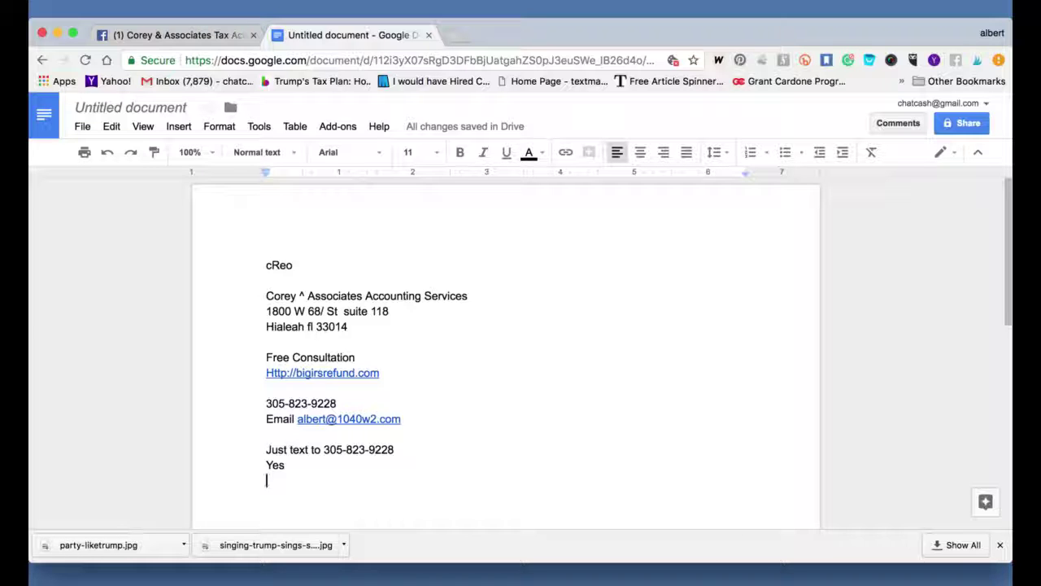
{"action": "key", "text": "Return"}
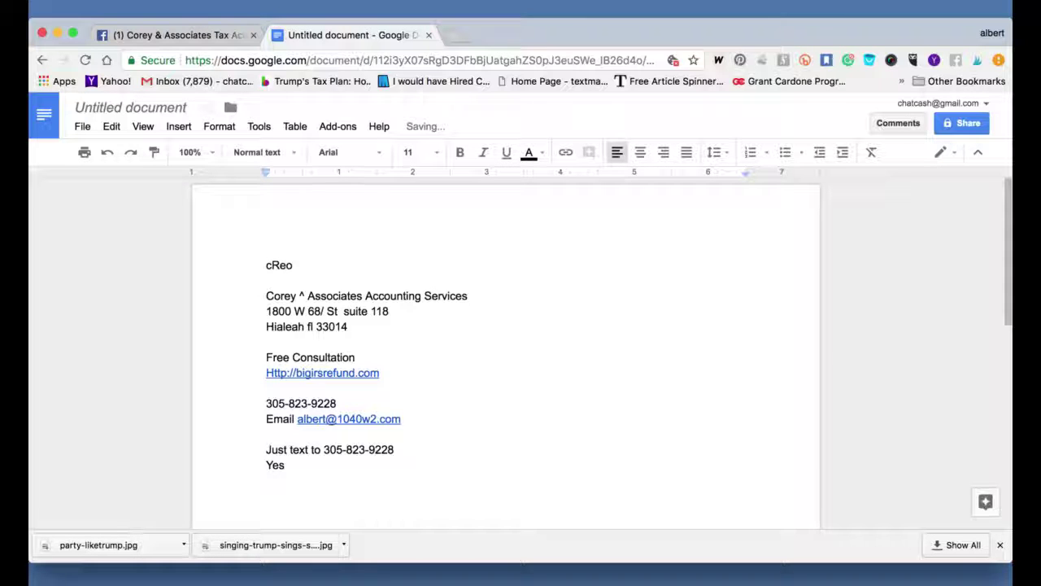
Type 'Happy New Years from' with 'Corey & Associates Accounting Services' on the next line.
{"action": "type", "text": "Happy Ne"}
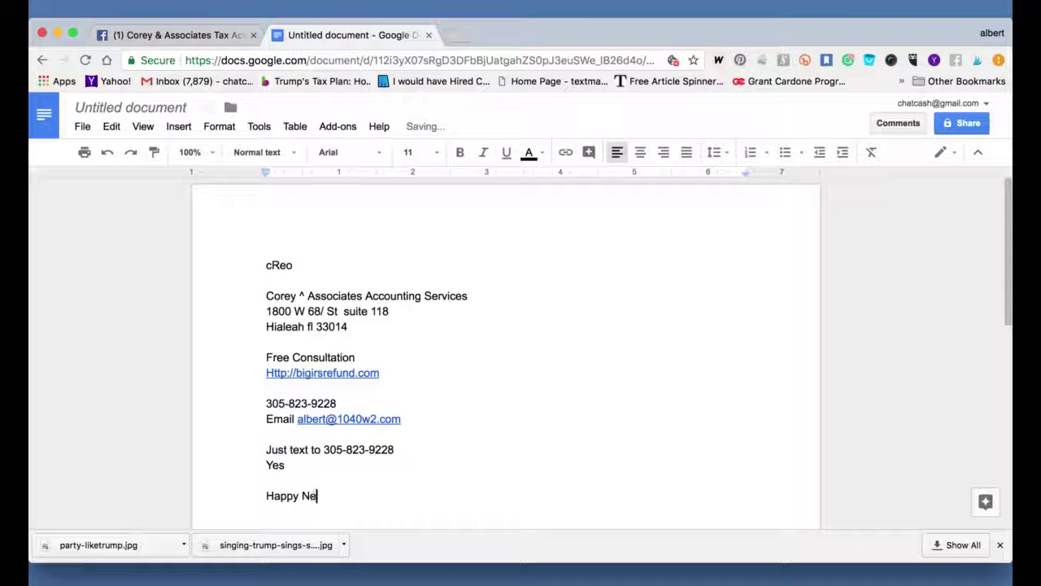
{"action": "type", "text": "y="}
{"action": "key", "text": "BackSpace"}
{"action": "key", "text": "BackSpace"}
{"action": "type", "text": "w "}
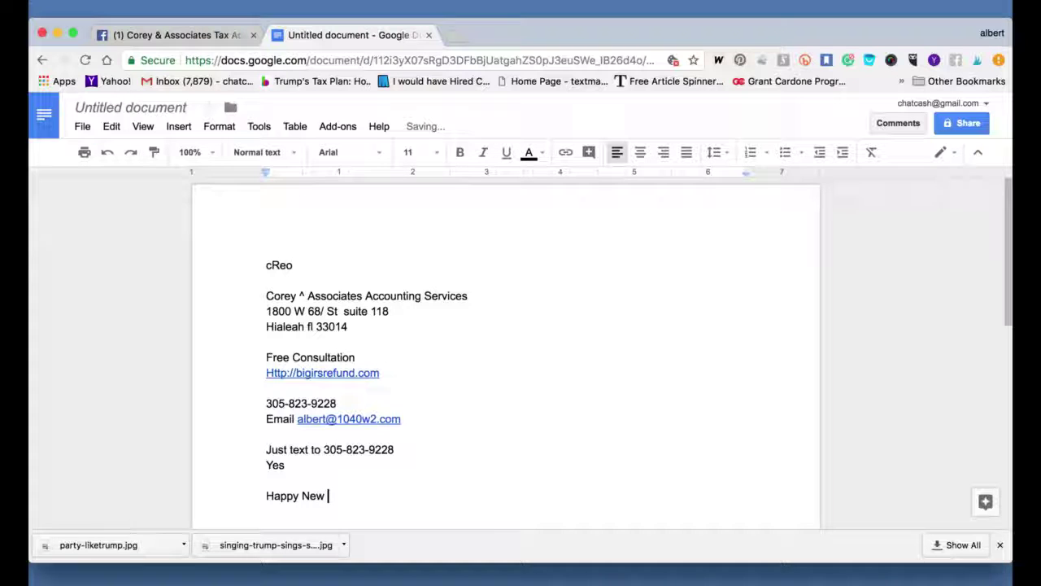
{"action": "type", "text": "Years from"}
{"action": "key", "text": "Return"}
{"action": "type", "text": "Corey "}
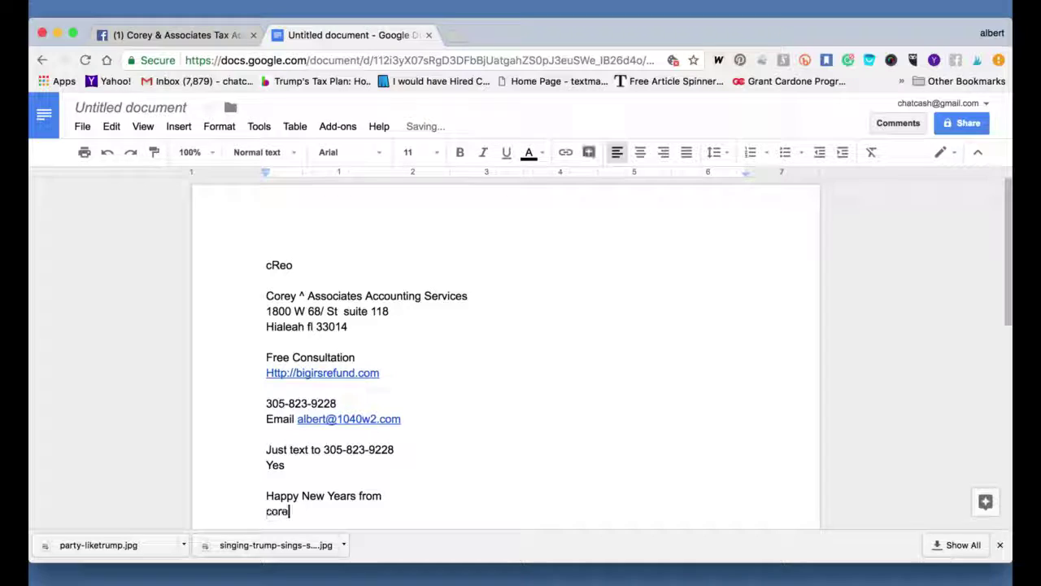
{"action": "type", "text": "& A"}
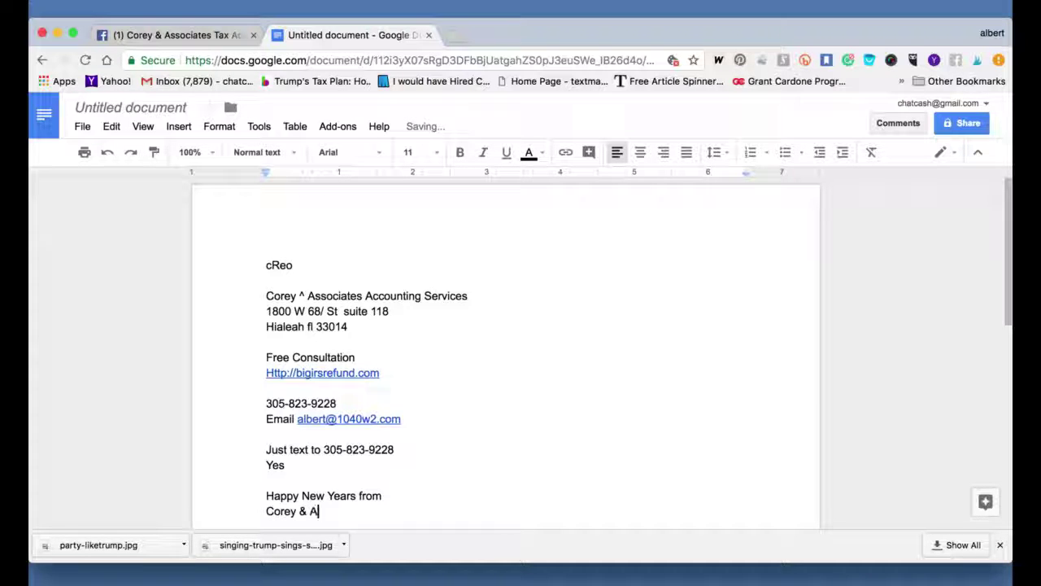
{"action": "type", "text": "ssociates Acco"}
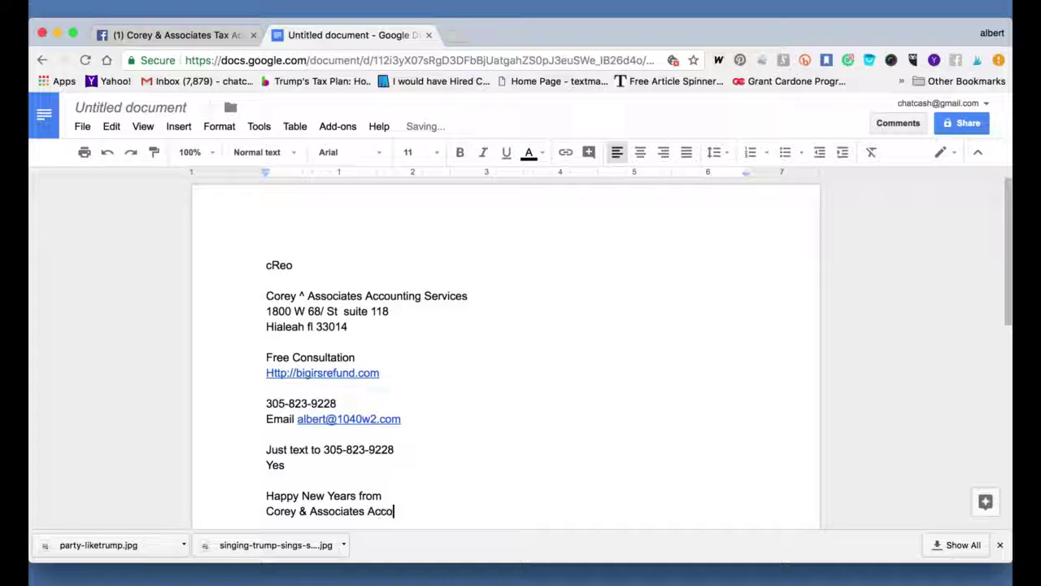
{"action": "type", "text": "unting Services"}
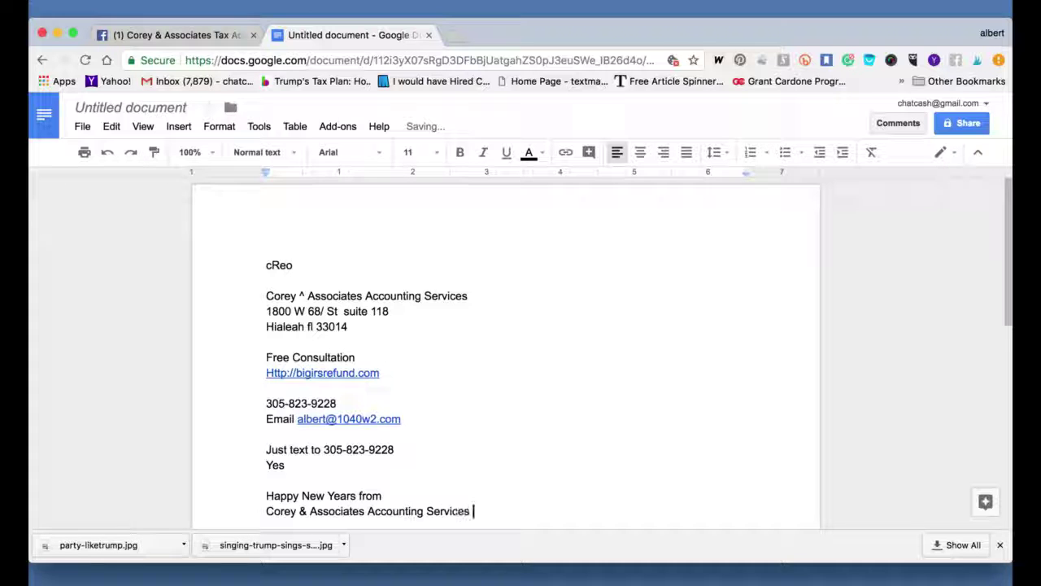
{"action": "key", "text": "Return"}
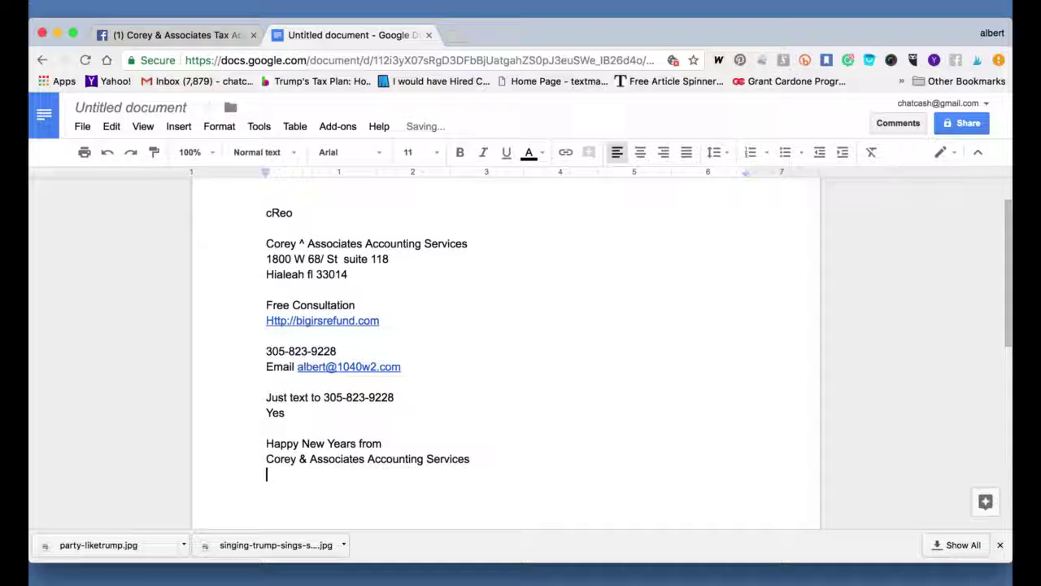
After a blank line, add the sentence about assisting small and online business since 1985.
{"action": "key", "text": "Return"}
{"action": "type", "text": "Since 198"}
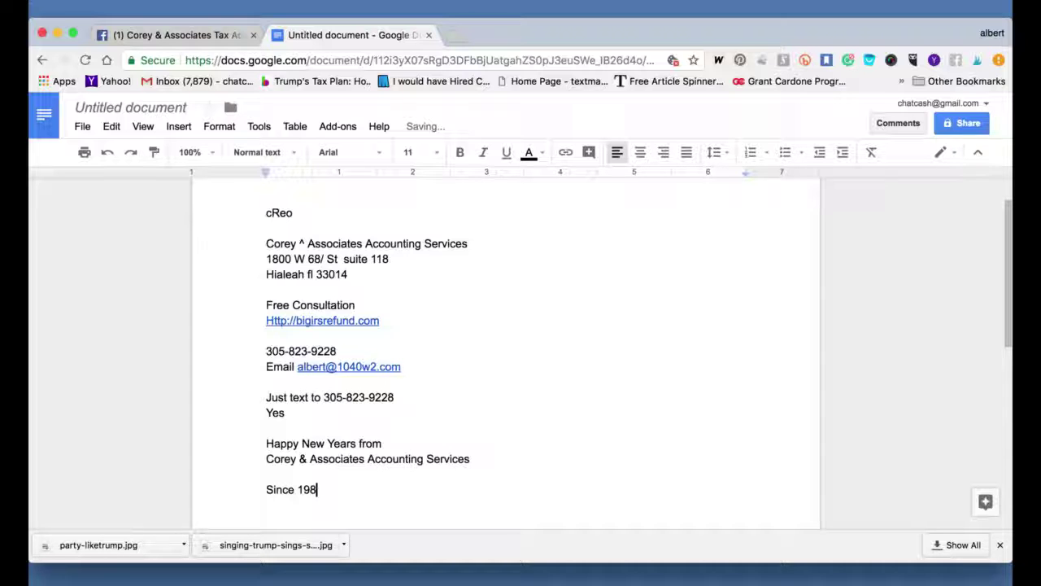
{"action": "type", "text": "5 we have assistanc"}
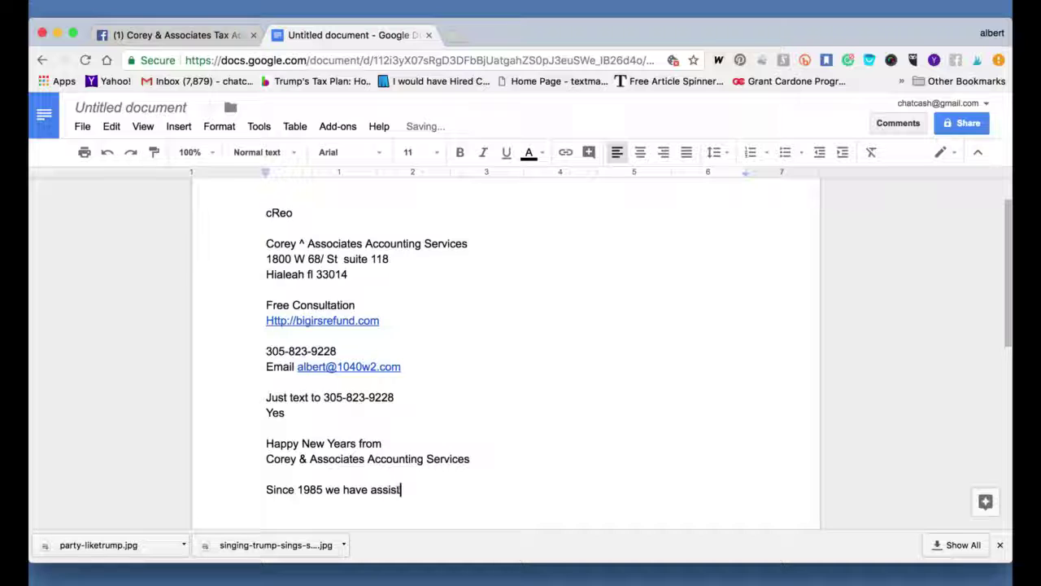
{"action": "key", "text": "BackSpace"}
{"action": "key", "text": "BackSpace"}
{"action": "key", "text": "BackSpace"}
{"action": "type", "text": "ing small b"}
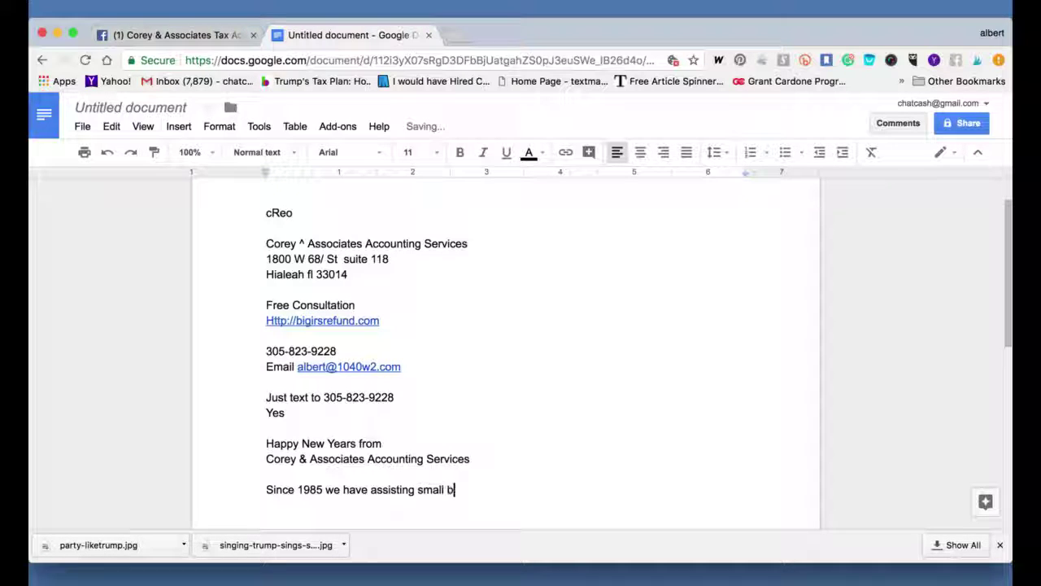
{"action": "key", "text": "BackSpace"}
{"action": "type", "text": "and online business."}
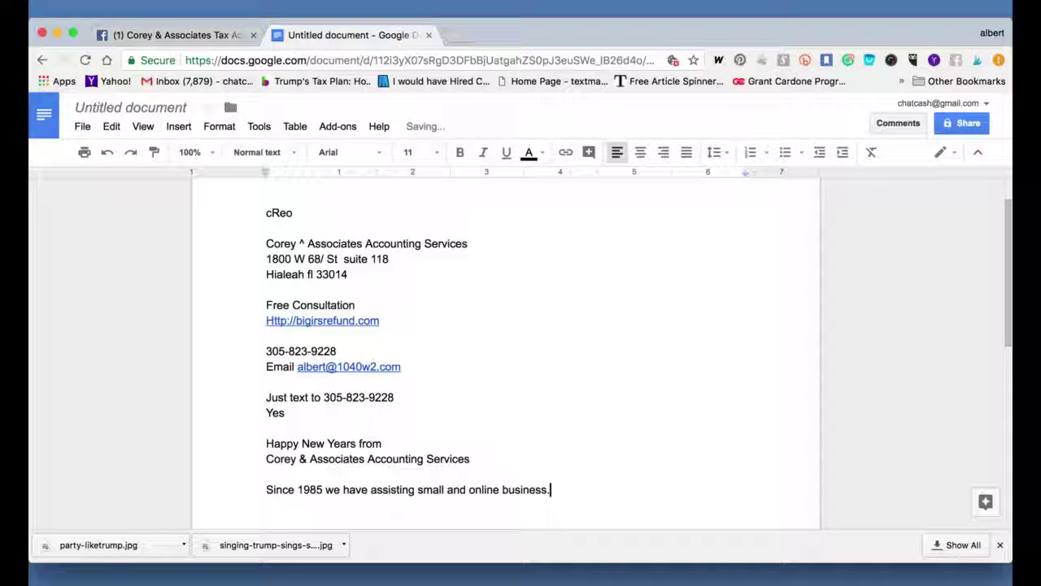